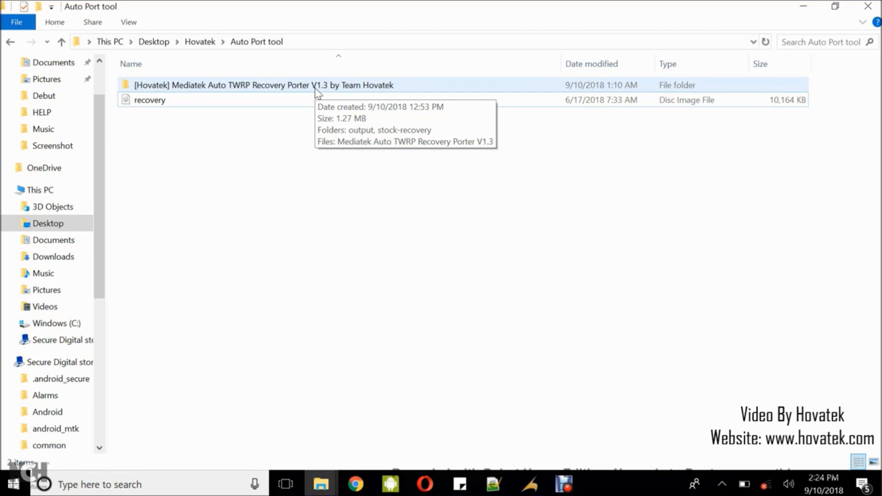
# - Copy the stock recovery image and paste it into the porter's stock-recovery folder
pyautogui.click(138, 101)
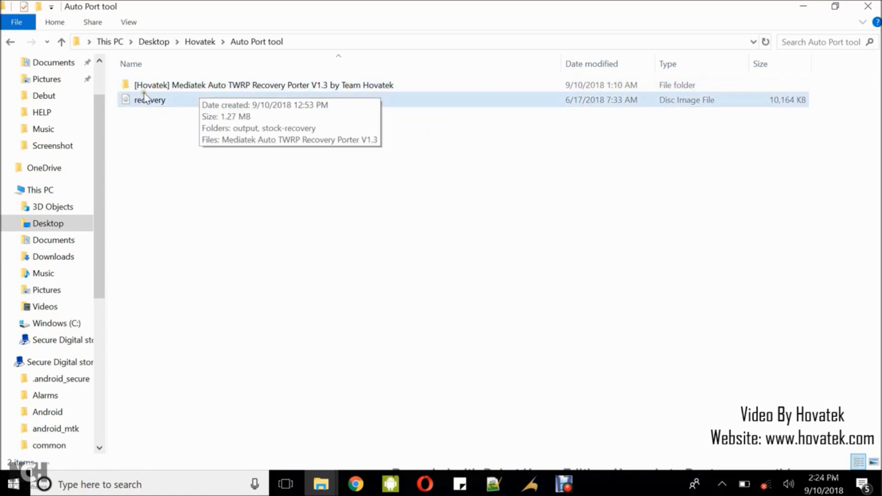
pyautogui.click(145, 105)
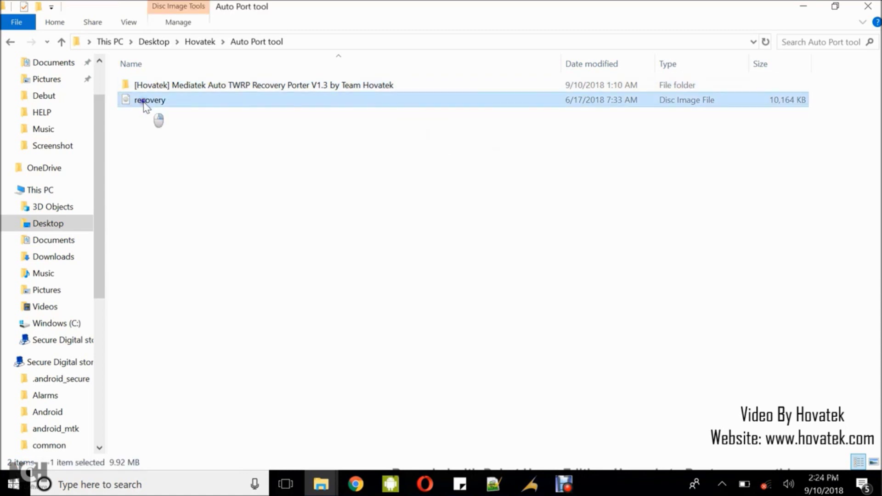
pyautogui.rightClick(144, 103)
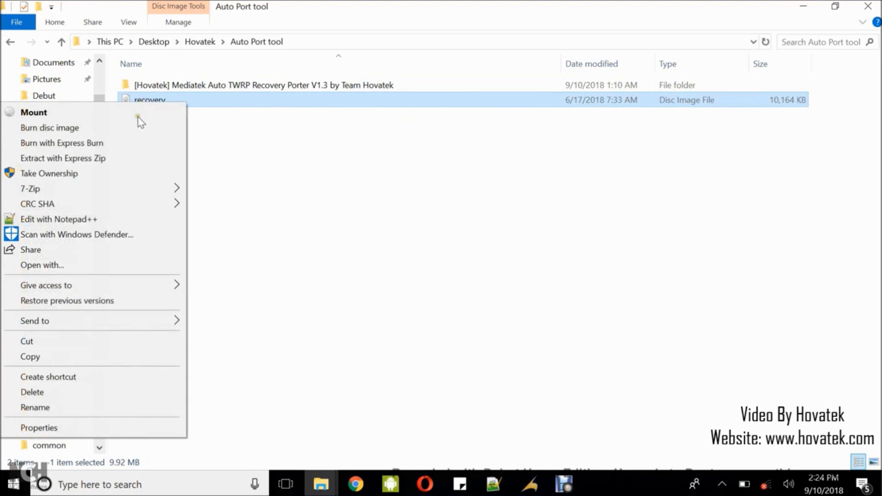
pyautogui.click(32, 360)
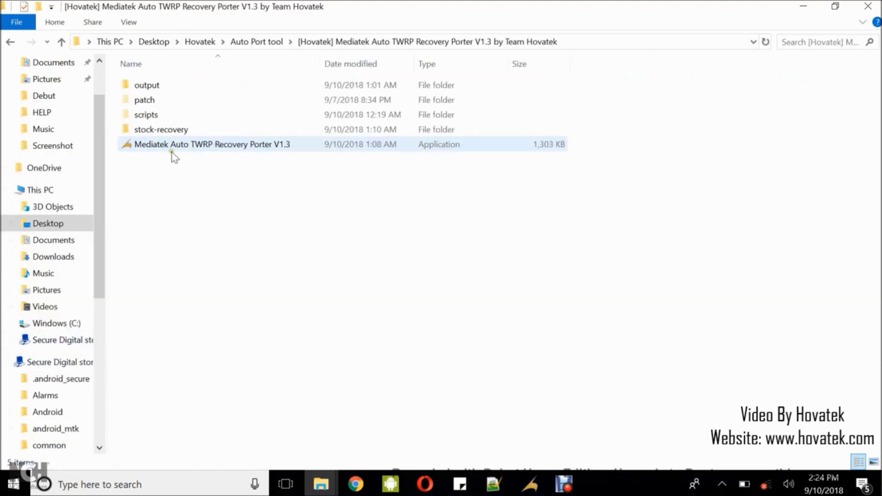
pyautogui.click(165, 131)
pyautogui.doubleClick(165, 134)
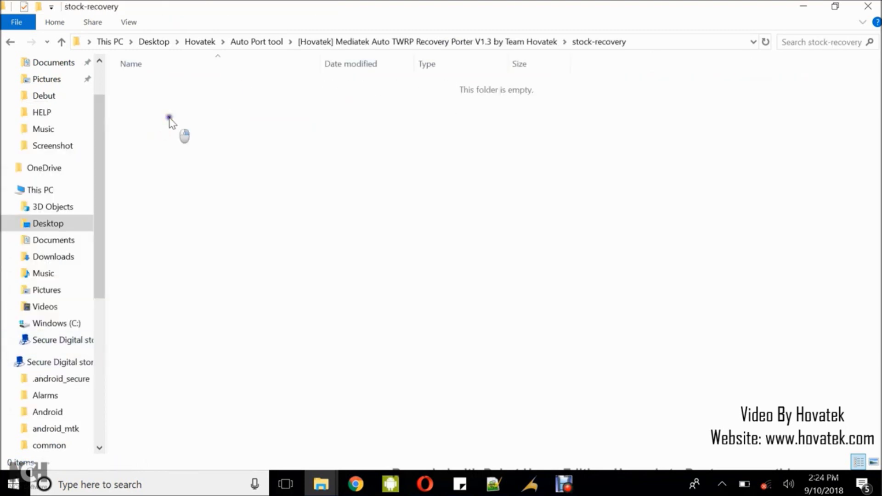
pyautogui.rightClick(170, 118)
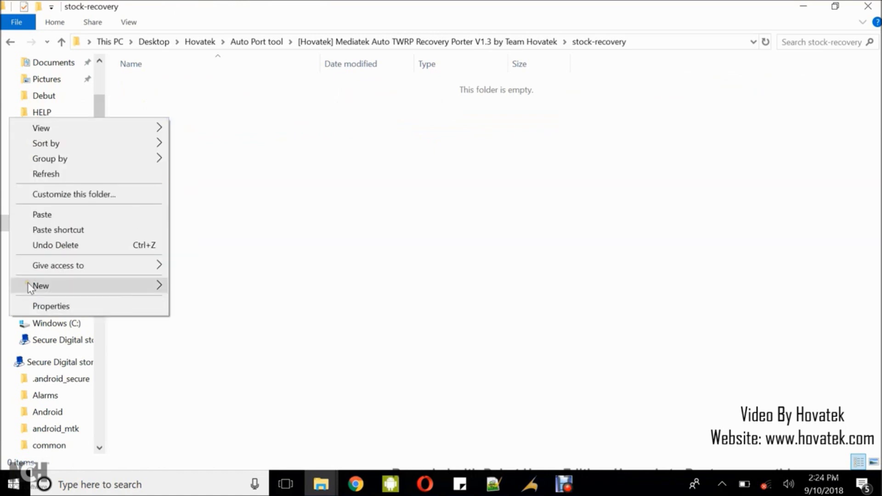
pyautogui.click(41, 215)
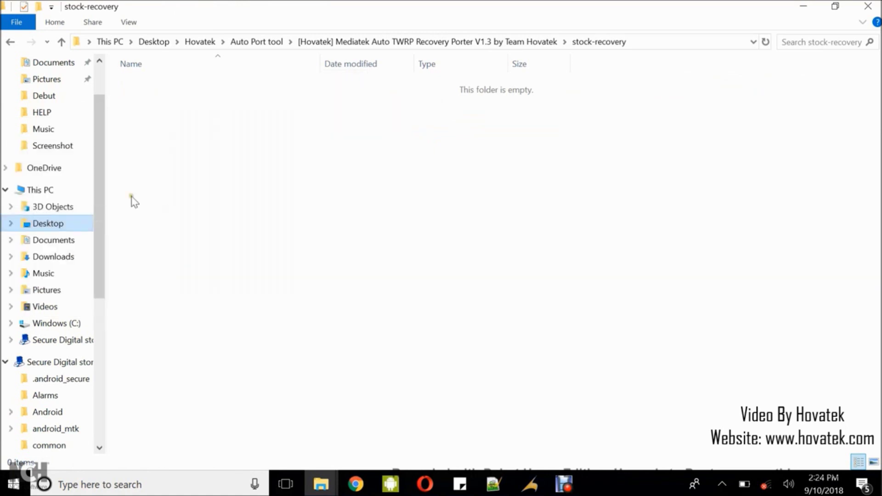
pyautogui.click(510, 43)
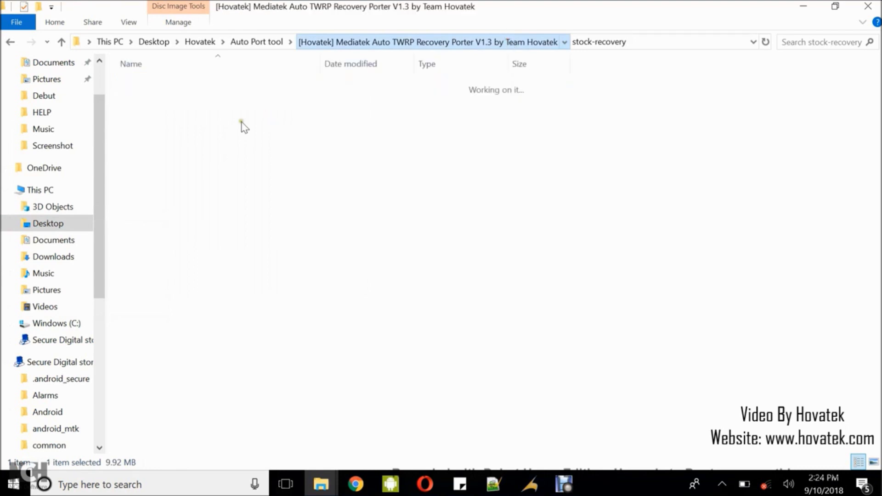
# - Launch the porter and run Recovery Check until it reports Recovery.img found
pyautogui.click(193, 150)
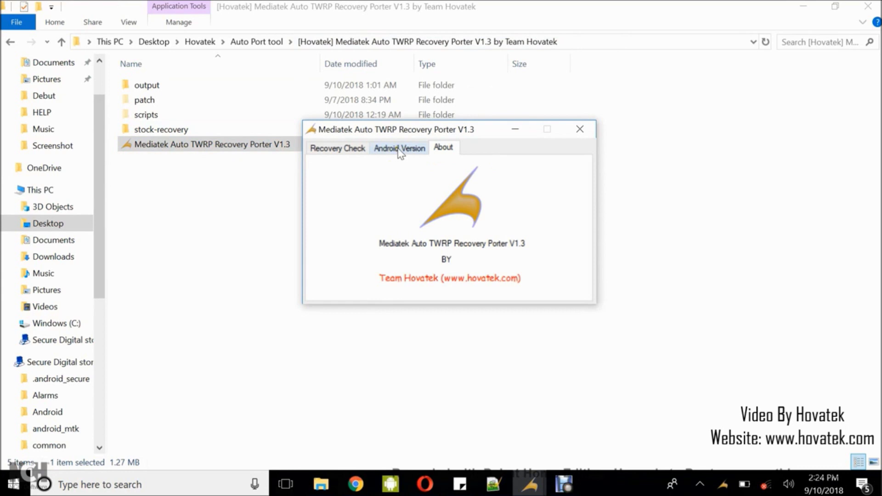
pyautogui.click(345, 153)
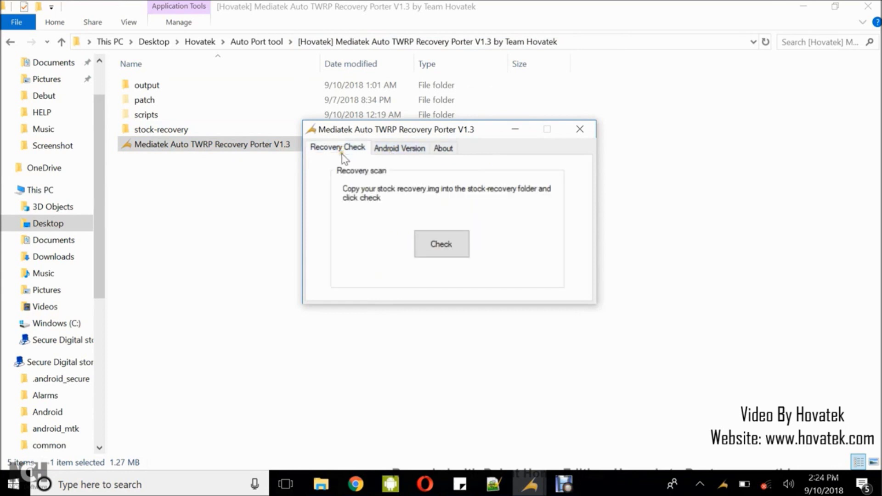
pyautogui.click(448, 250)
pyautogui.click(444, 251)
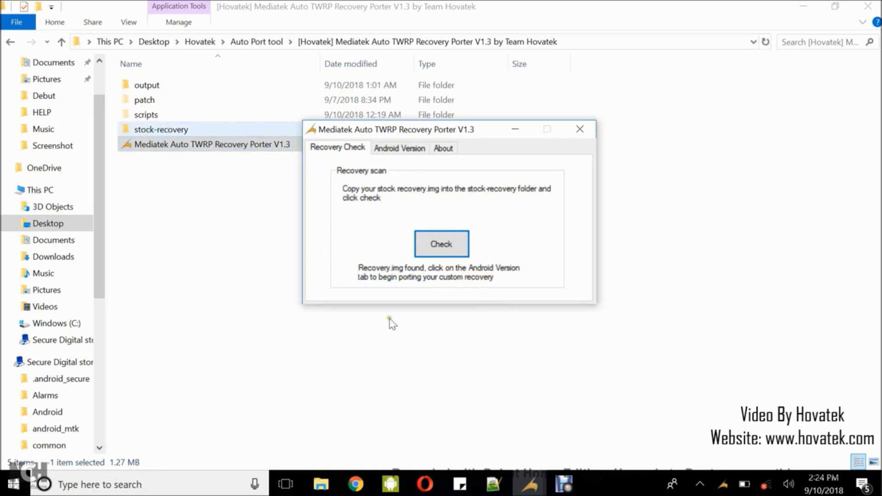
pyautogui.click(400, 151)
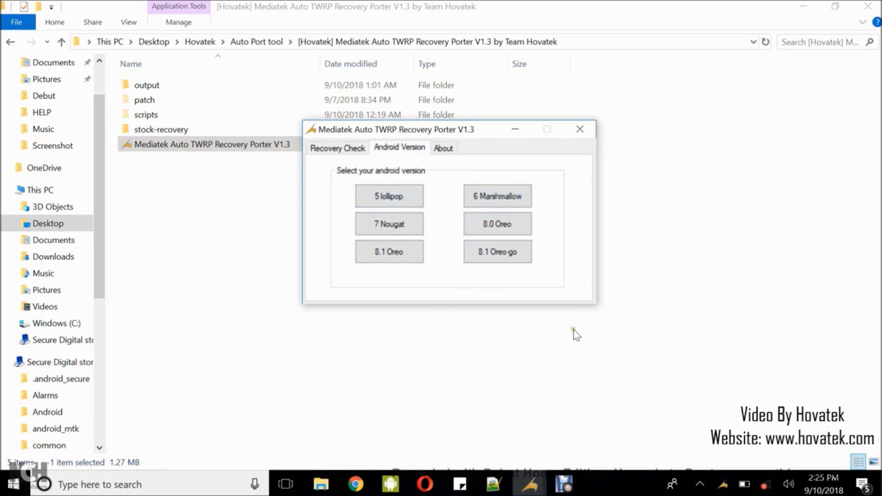
# - Port the recovery for Android 8.1 Oreo-go and dismiss the DM_Verity completion notice
pyautogui.click(499, 256)
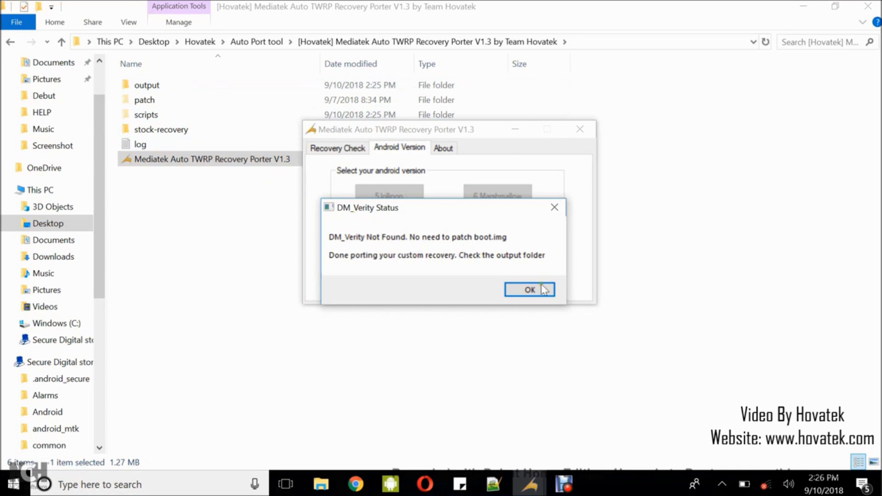
pyautogui.click(529, 289)
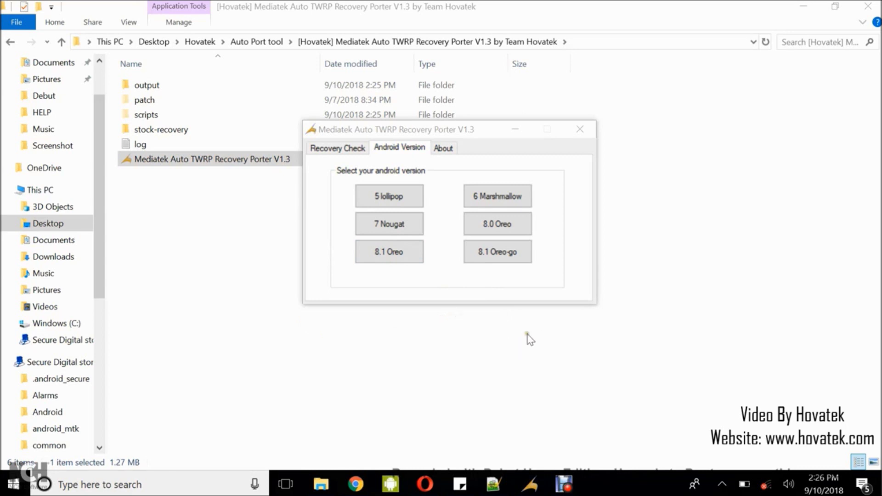
# - Close the porter and open the output folder holding the 9,946 KB recovery image
pyautogui.click(584, 130)
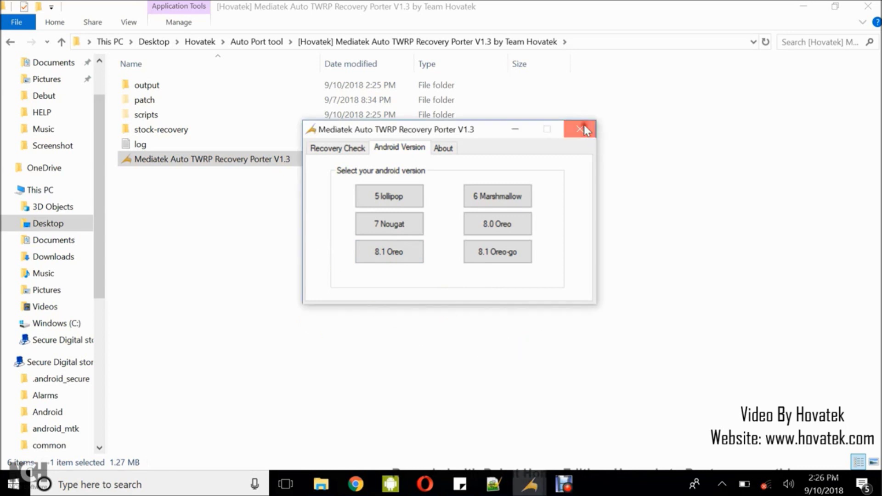
pyautogui.doubleClick(147, 87)
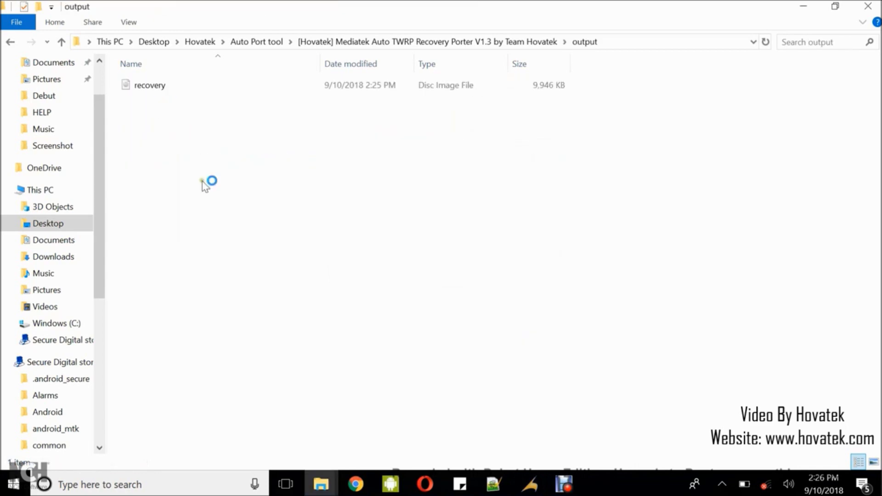